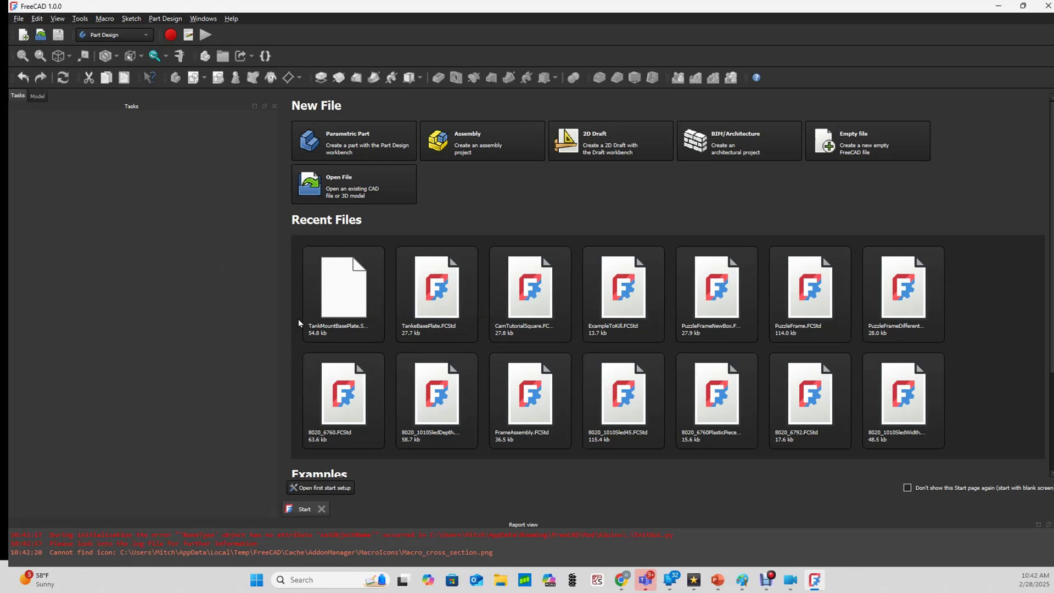
Open TankMountBasePlate.STEP from the Recent Files tile on the Start page
{"action": "left_click", "coordinate": [332, 308]}
Accept the STEP import options and show the plate in an isometric view
{"action": "left_click", "coordinate": [599, 374]}
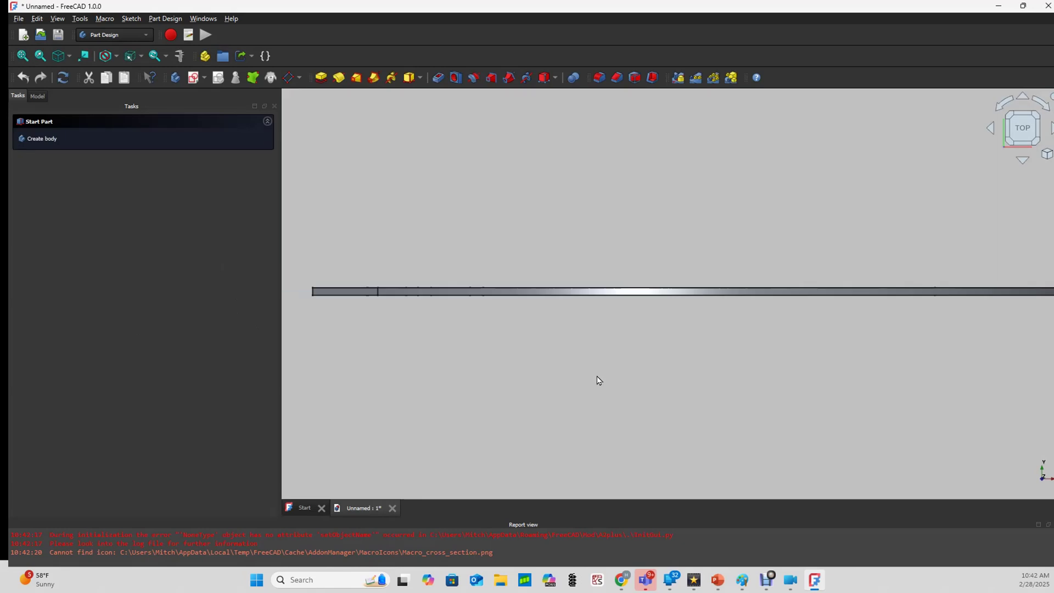
{"action": "left_click", "coordinate": [1037, 122]}
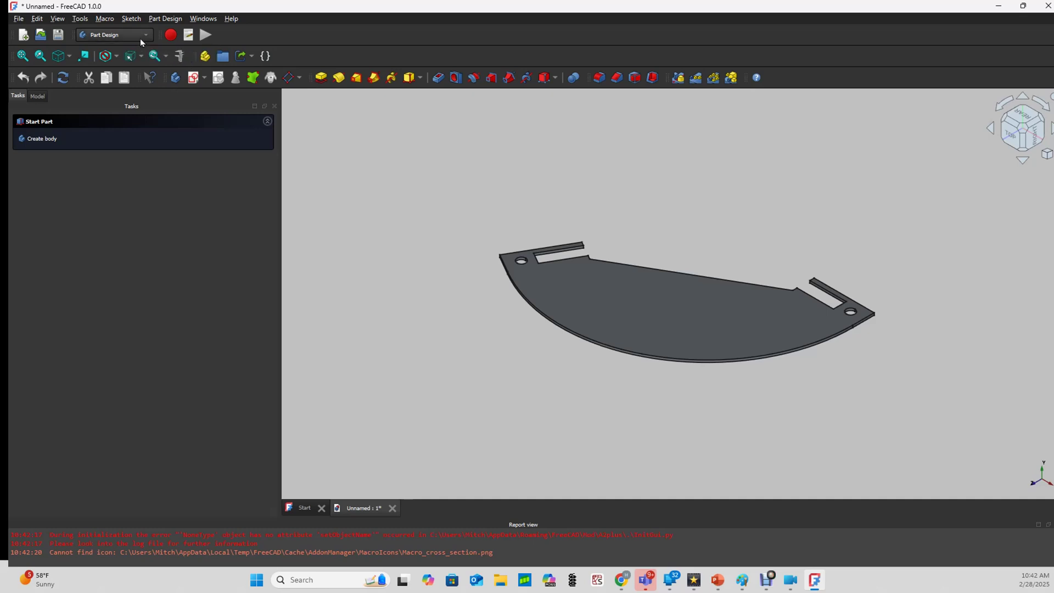
{"action": "left_click", "coordinate": [140, 37]}
Switch to the CAM workbench and create a job for the TankMountBasePlate solid
{"action": "left_click", "coordinate": [110, 191]}
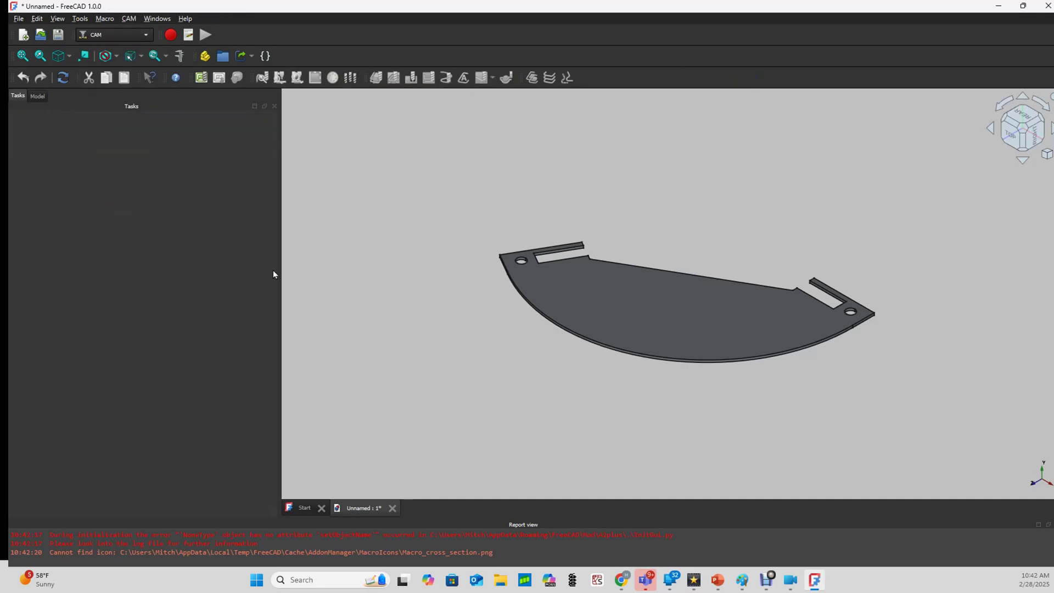
{"action": "left_click", "coordinate": [201, 82]}
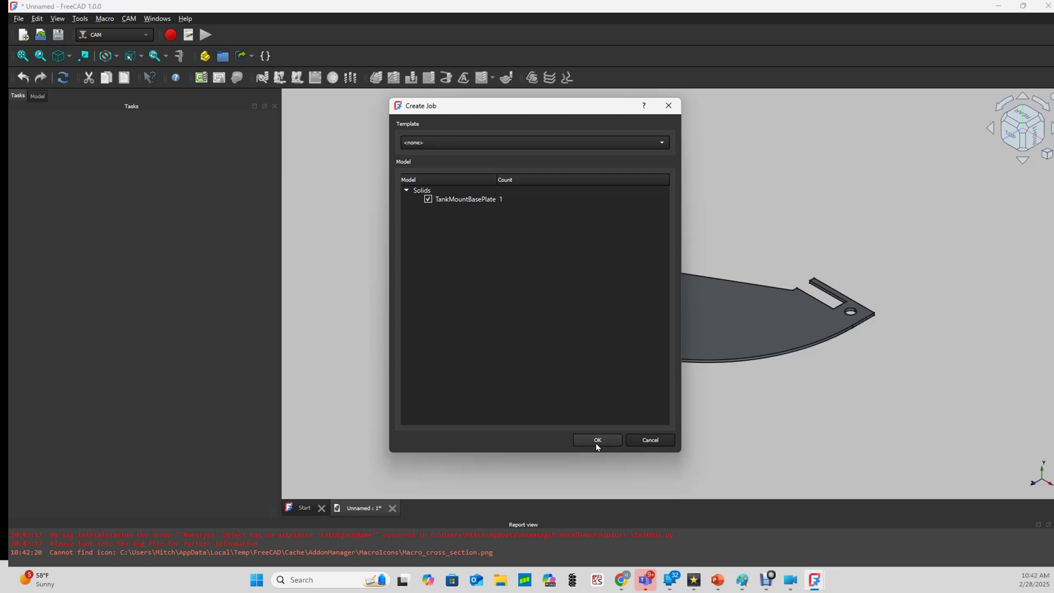
{"action": "left_click", "coordinate": [596, 446]}
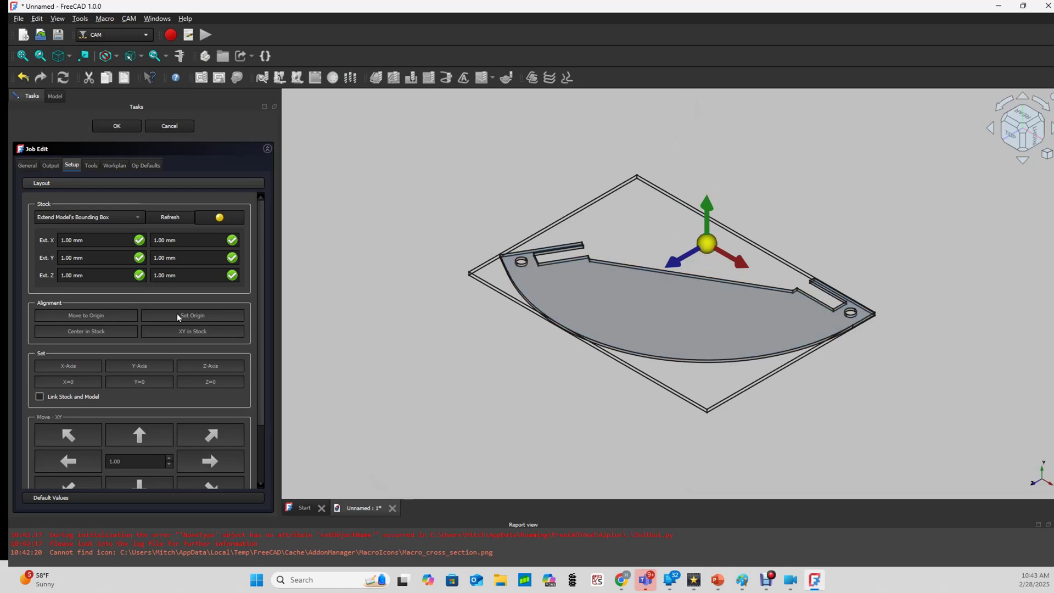
Set the picked plate face as the job's Z axis so the plate stands upright, then accept
{"action": "scroll", "coordinate": [181, 316], "scroll_direction": "down", "scroll_amount": 1}
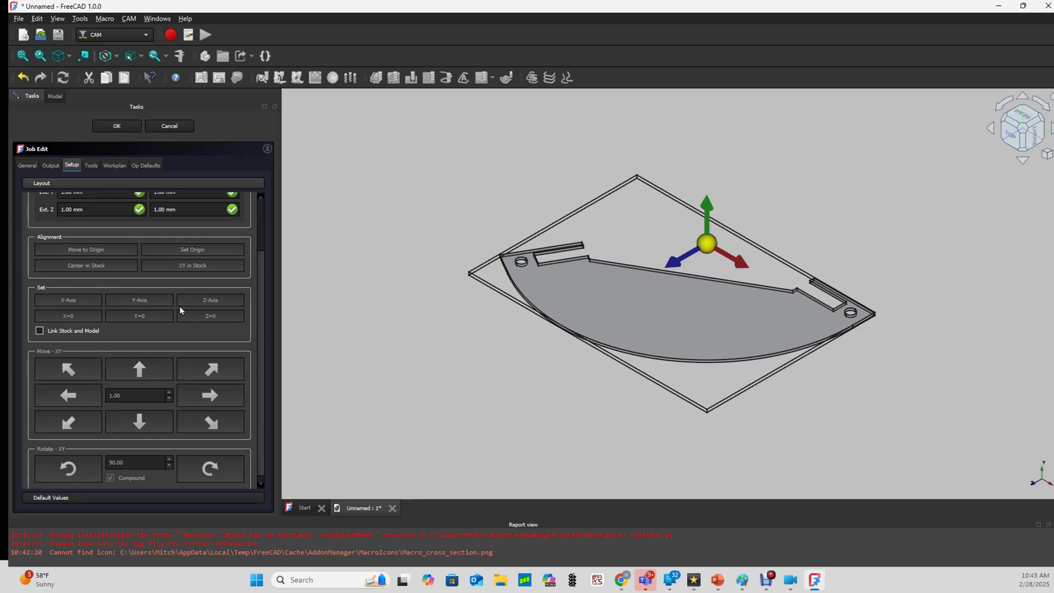
{"action": "left_click", "coordinate": [674, 297]}
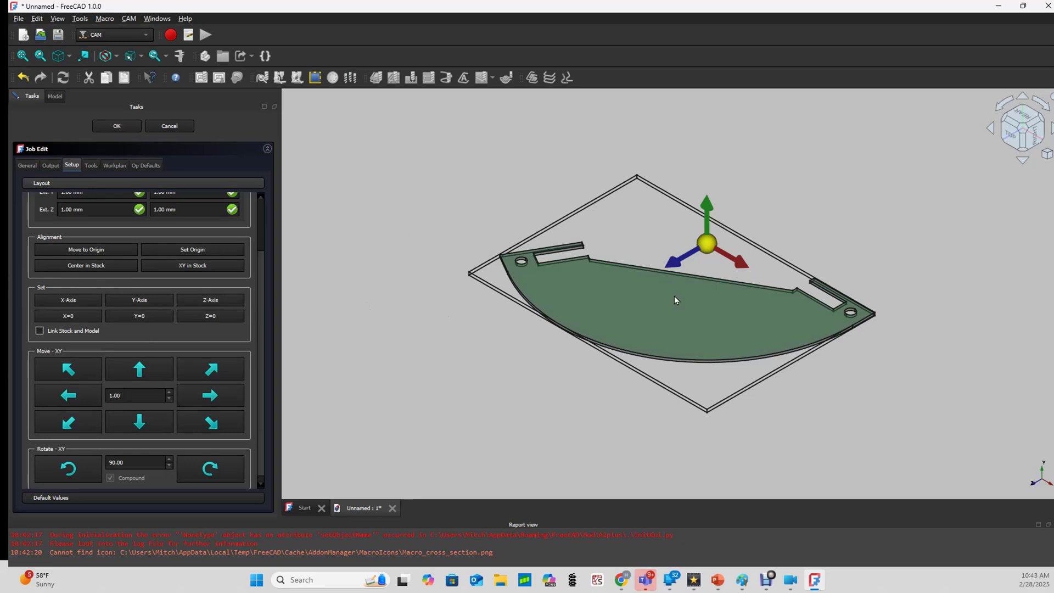
{"action": "left_click", "coordinate": [217, 302]}
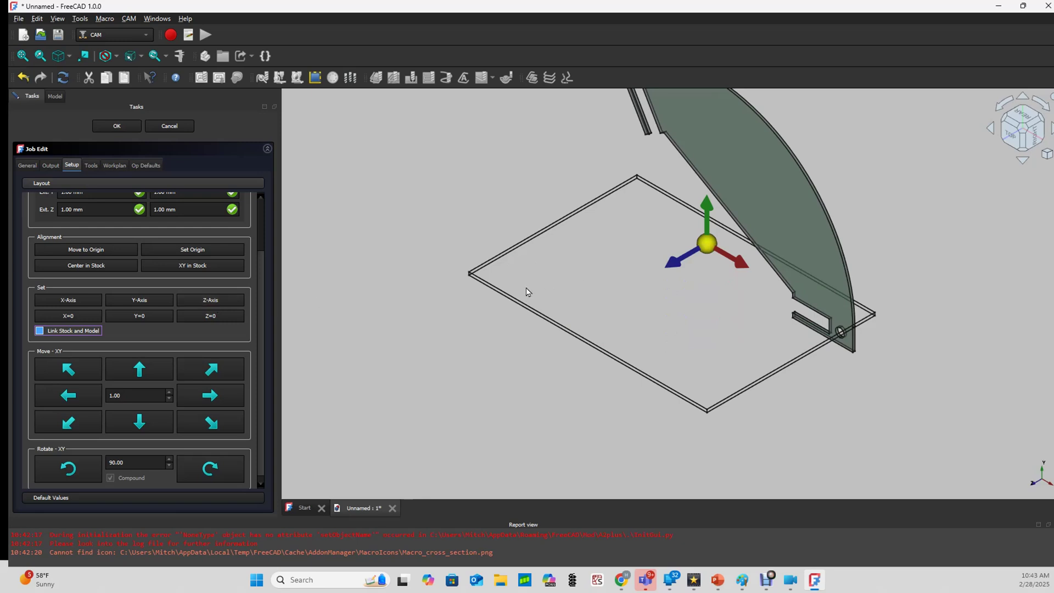
{"action": "left_click", "coordinate": [124, 127]}
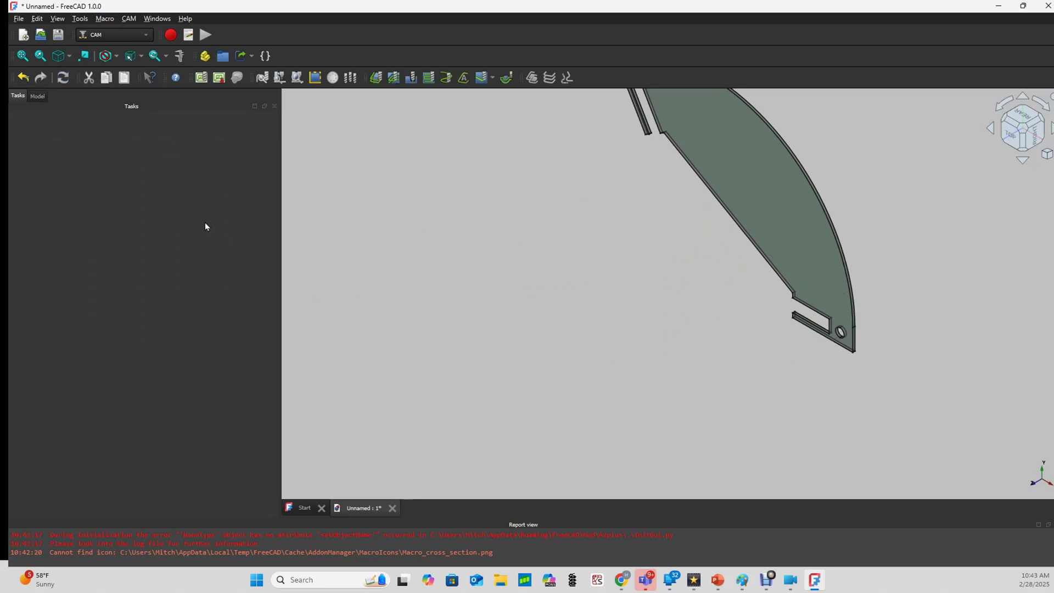
Select the Job in the model tree and reopen its setup for editing
{"action": "left_click", "coordinate": [38, 96]}
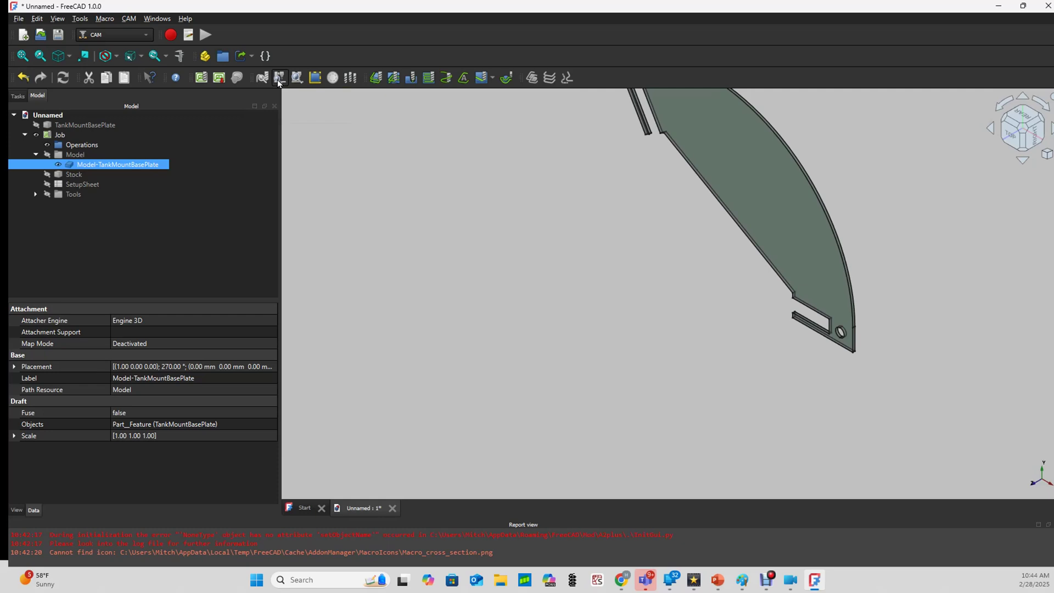
{"action": "left_click", "coordinate": [60, 137]}
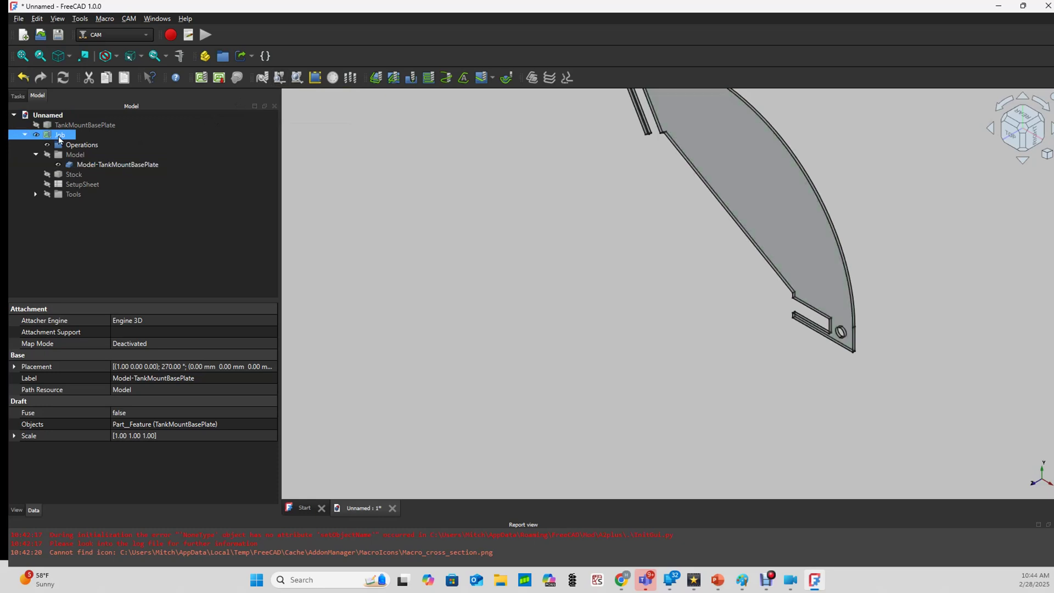
{"action": "left_click", "coordinate": [19, 99]}
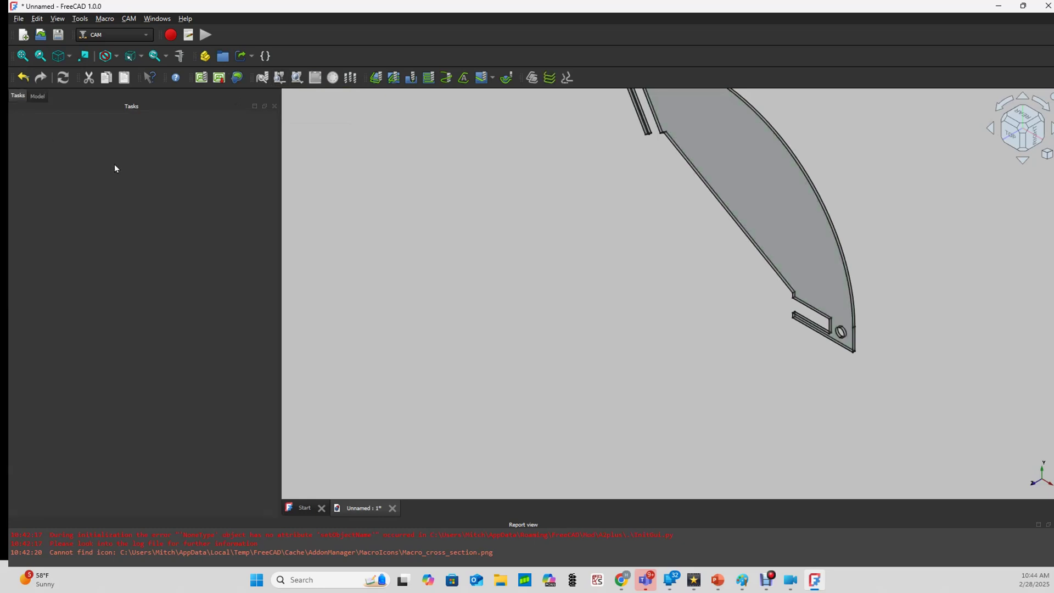
{"action": "left_click", "coordinate": [37, 95]}
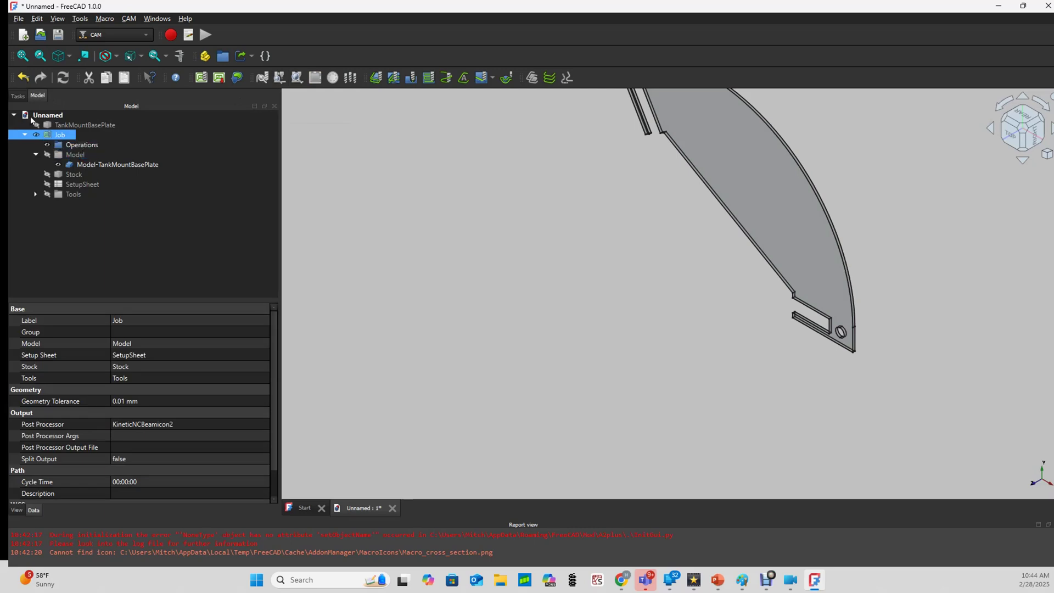
{"action": "double_click", "coordinate": [55, 134]}
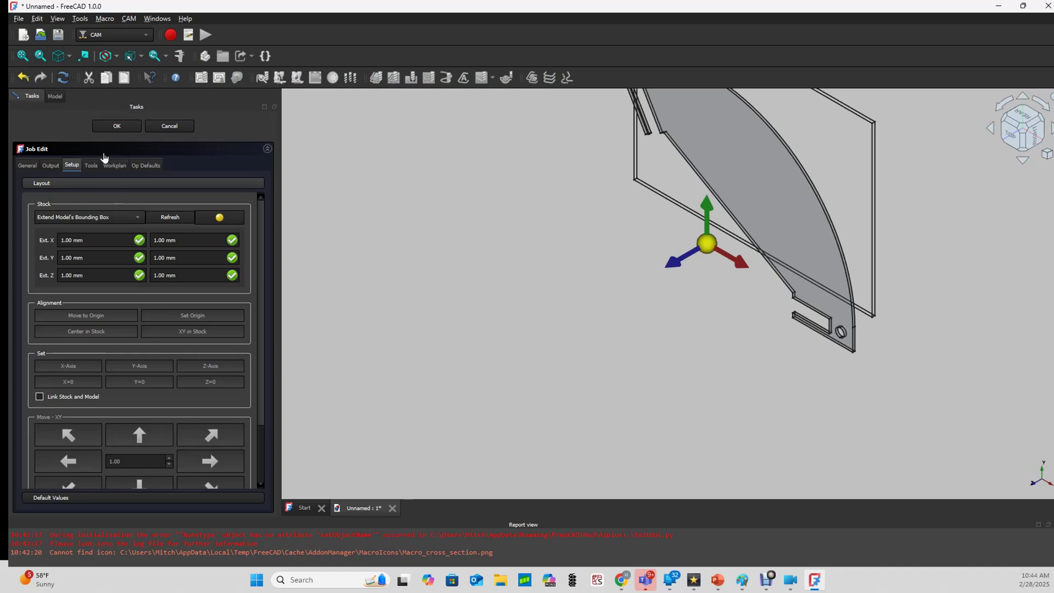
{"action": "left_click", "coordinate": [125, 217]}
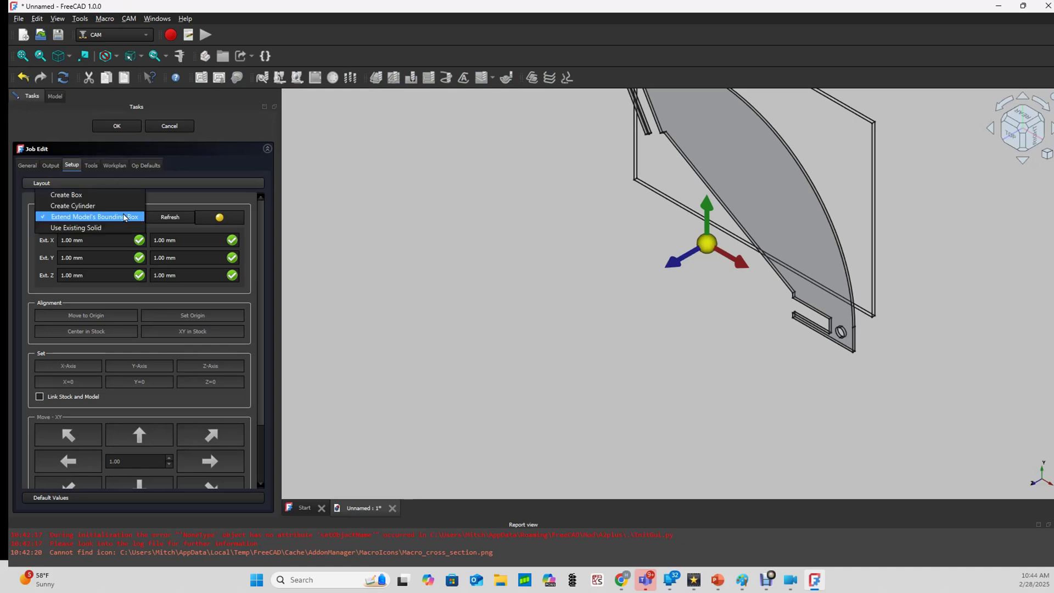
{"action": "left_click", "coordinate": [118, 227]}
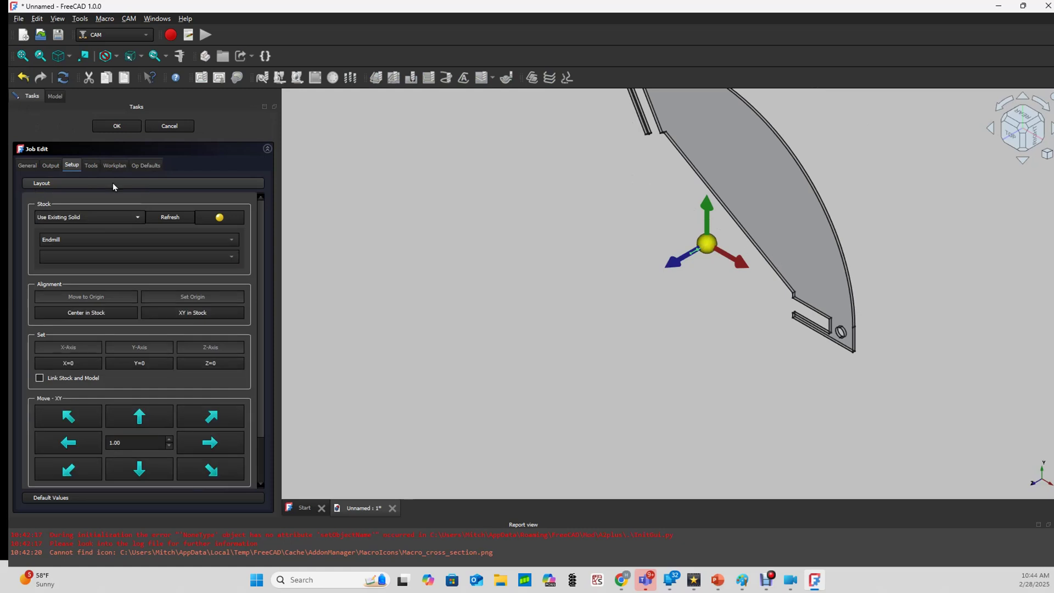
{"action": "left_click", "coordinate": [115, 131]}
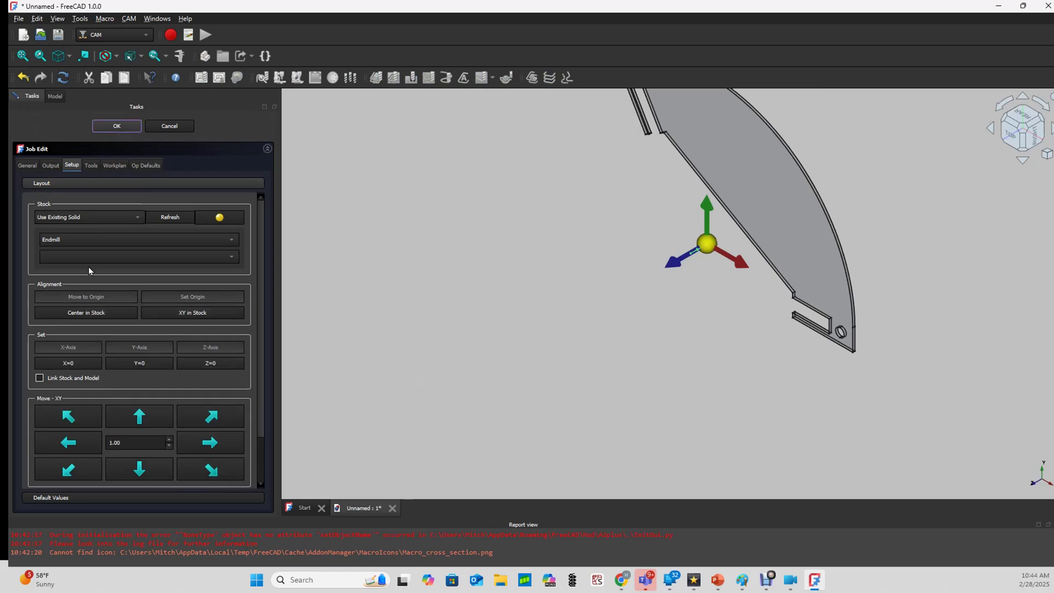
{"action": "scroll", "coordinate": [601, 236], "scroll_direction": "up", "scroll_amount": 2}
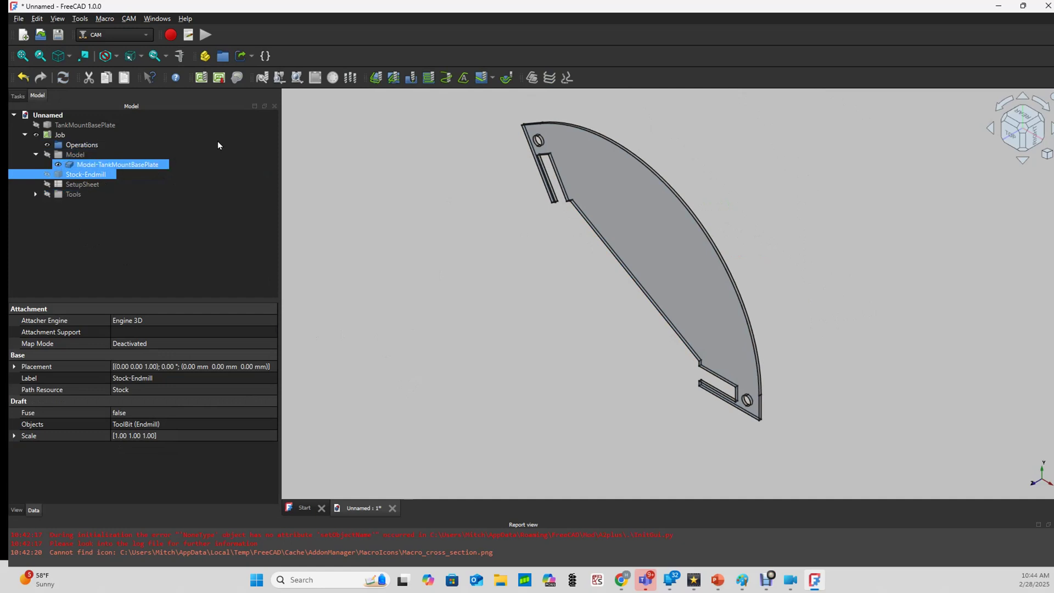
Create a Profile operation that cuts around the outside of the plate
{"action": "left_click", "coordinate": [376, 78]}
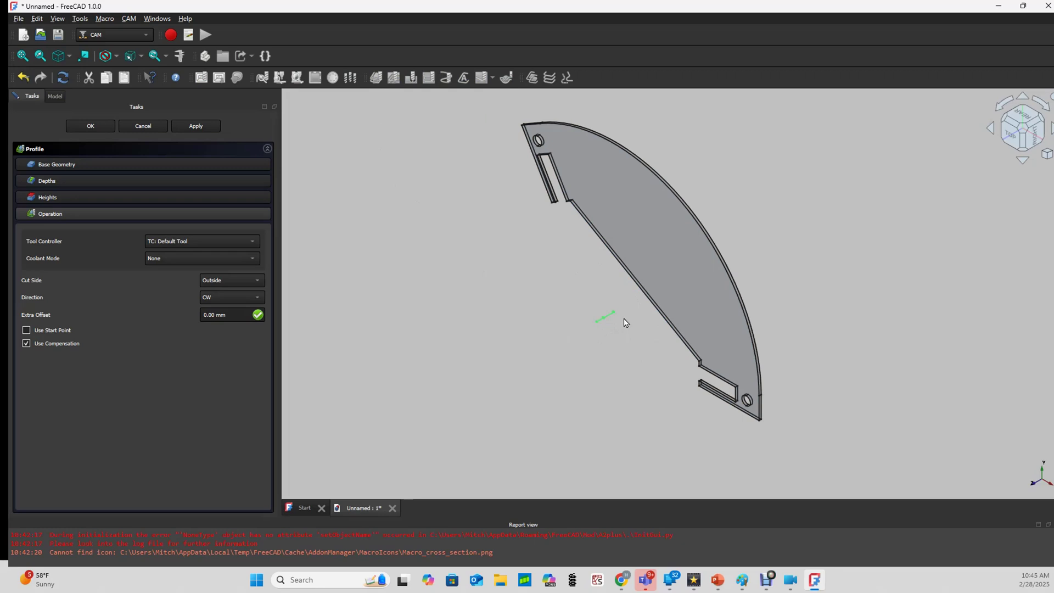
Override the profile's start depth with 1 and final depth with 0
{"action": "left_click", "coordinate": [64, 184]}
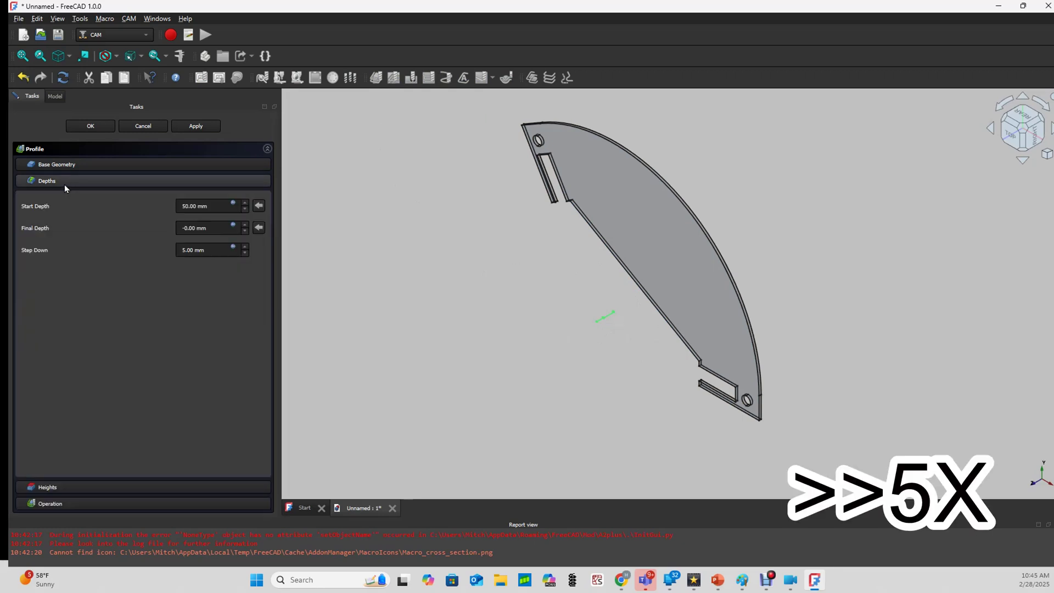
{"action": "left_click", "coordinate": [233, 203]}
{"action": "type", "text": "1"}
{"action": "left_click", "coordinate": [251, 234]}
{"action": "left_click", "coordinate": [233, 225]}
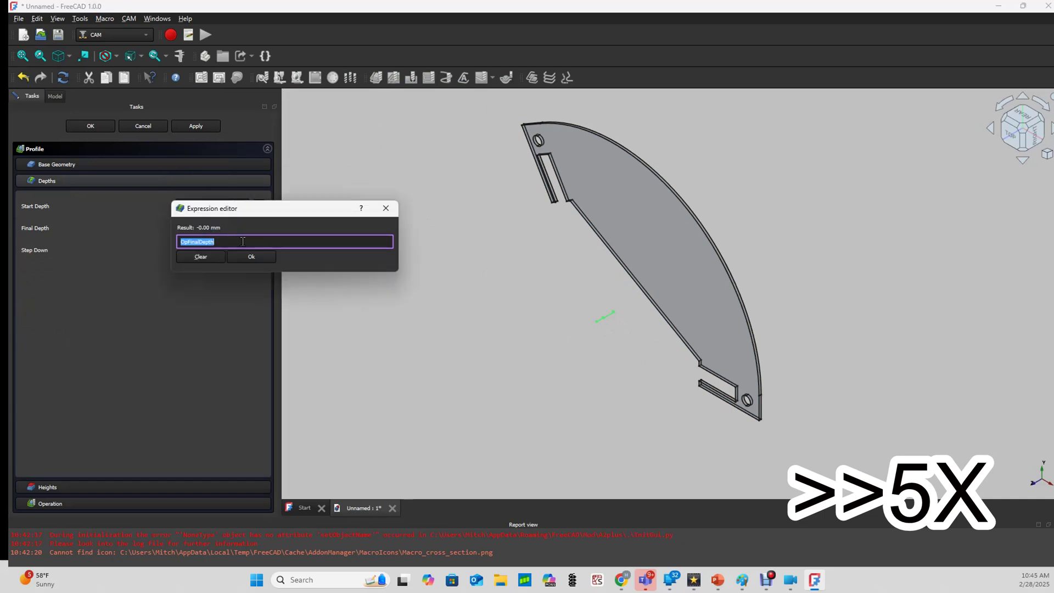
{"action": "type", "text": "0"}
{"action": "left_click", "coordinate": [251, 256]}
Set the profile's safe and clearance heights to 2 mm
{"action": "left_click", "coordinate": [47, 487]}
{"action": "left_click", "coordinate": [254, 221]}
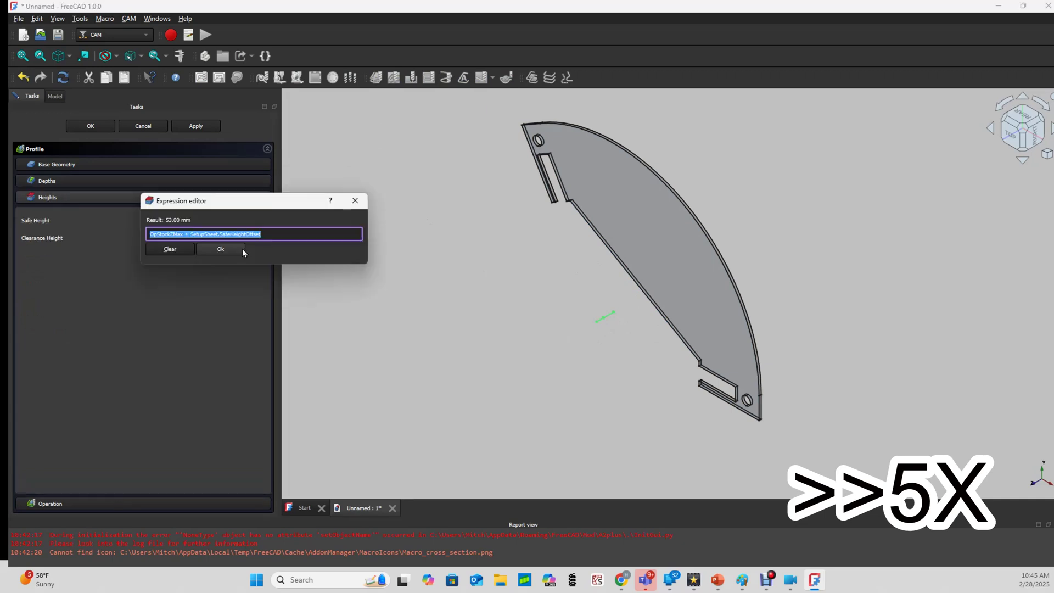
{"action": "type", "text": "1"}
{"action": "left_click", "coordinate": [220, 248]}
{"action": "left_click", "coordinate": [252, 238]}
{"action": "type", "text": "2"}
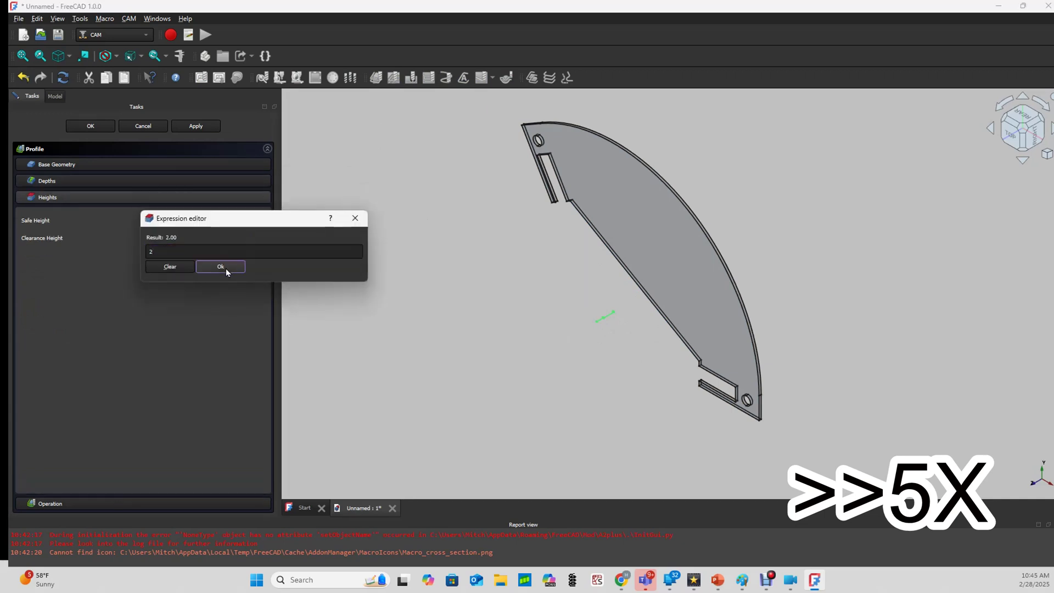
{"action": "left_click", "coordinate": [225, 267]}
Check the plate from top and isometric views and compute the profile toolpath
{"action": "left_click", "coordinate": [1026, 126]}
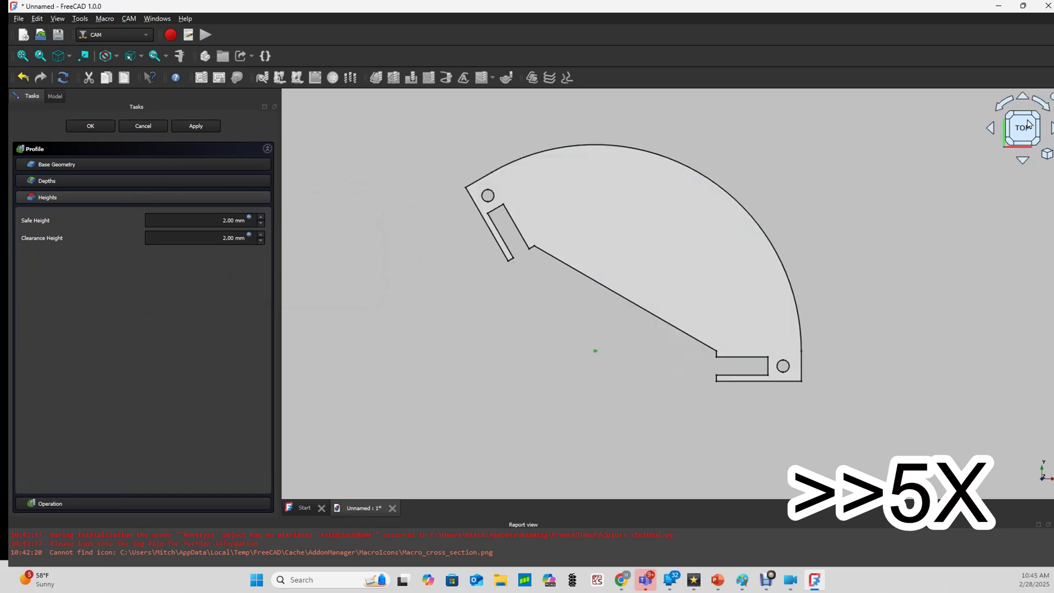
{"action": "left_click_drag", "start_coordinate": [1027, 125], "coordinate": [881, 212]}
{"action": "left_click", "coordinate": [1039, 107]}
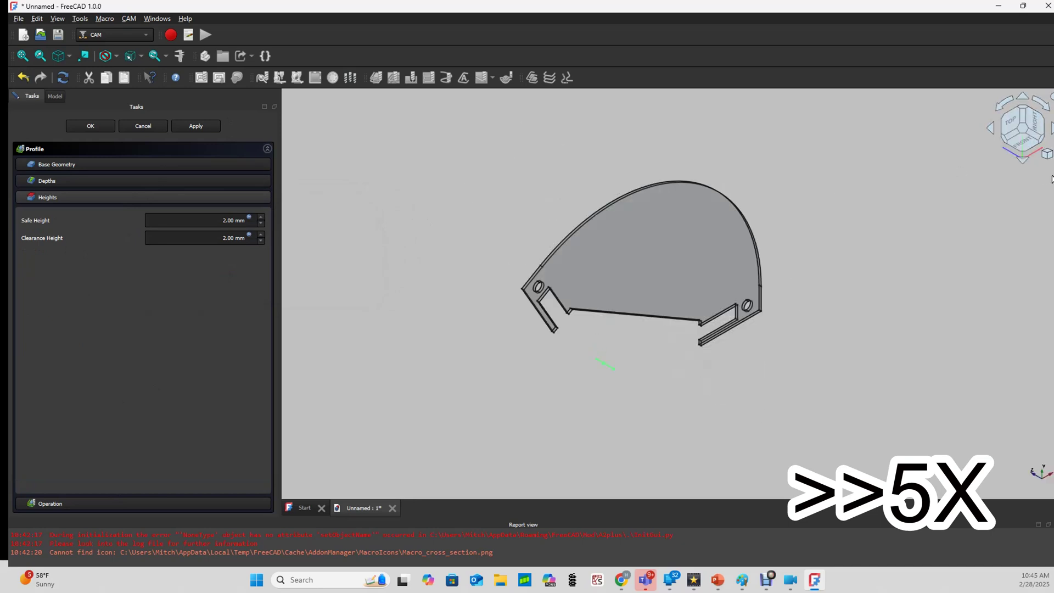
{"action": "left_click", "coordinate": [194, 129]}
Inspect the green outline toolpath from above and at an angle, then accept the Profile operation
{"action": "key", "text": "2"}
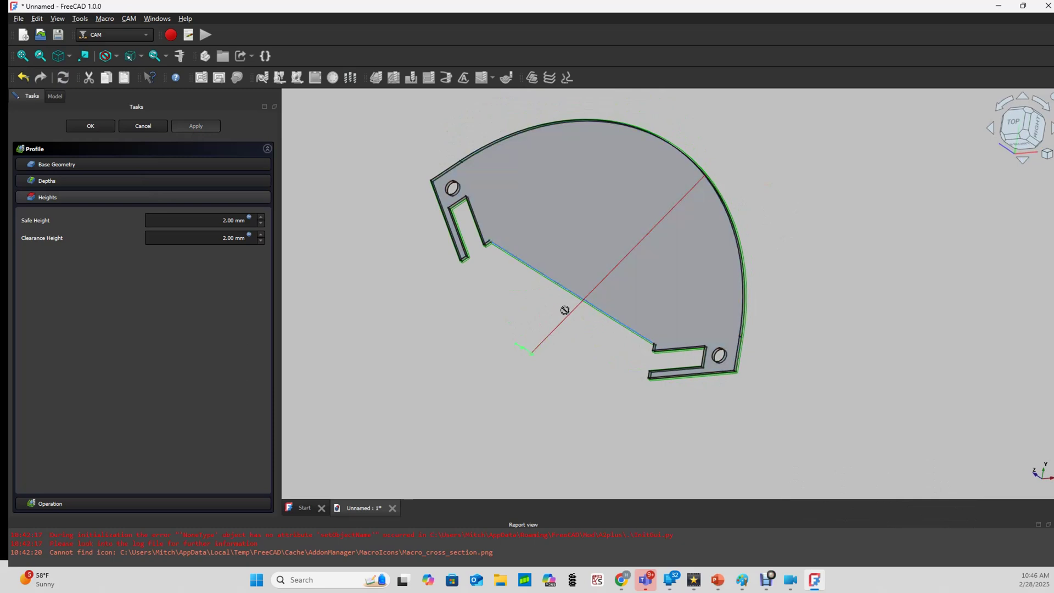
{"action": "scroll", "coordinate": [687, 392], "scroll_direction": "up", "scroll_amount": 5}
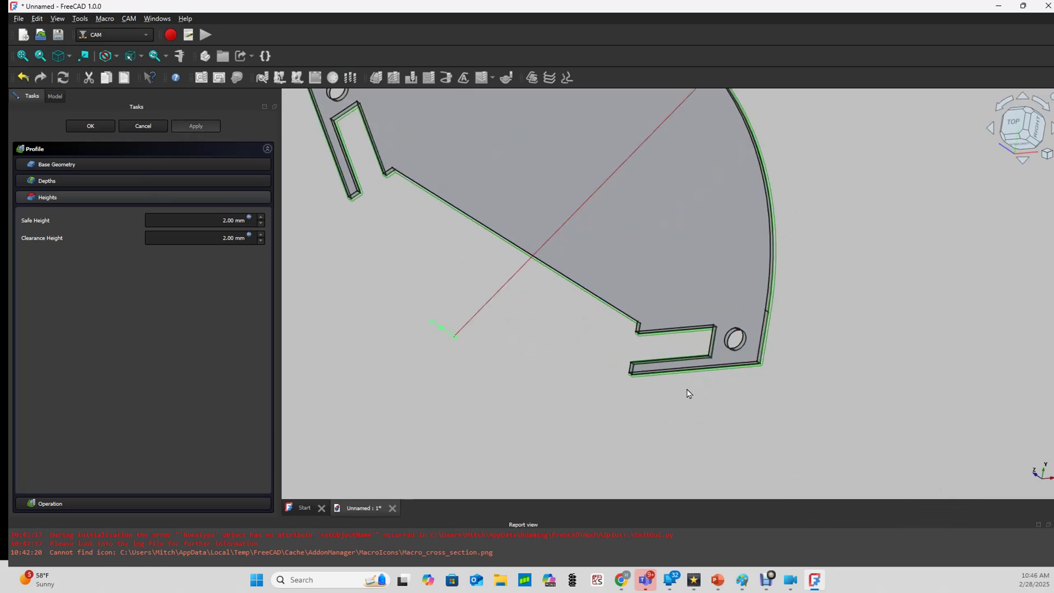
{"action": "scroll", "coordinate": [617, 367], "scroll_direction": "up", "scroll_amount": 2}
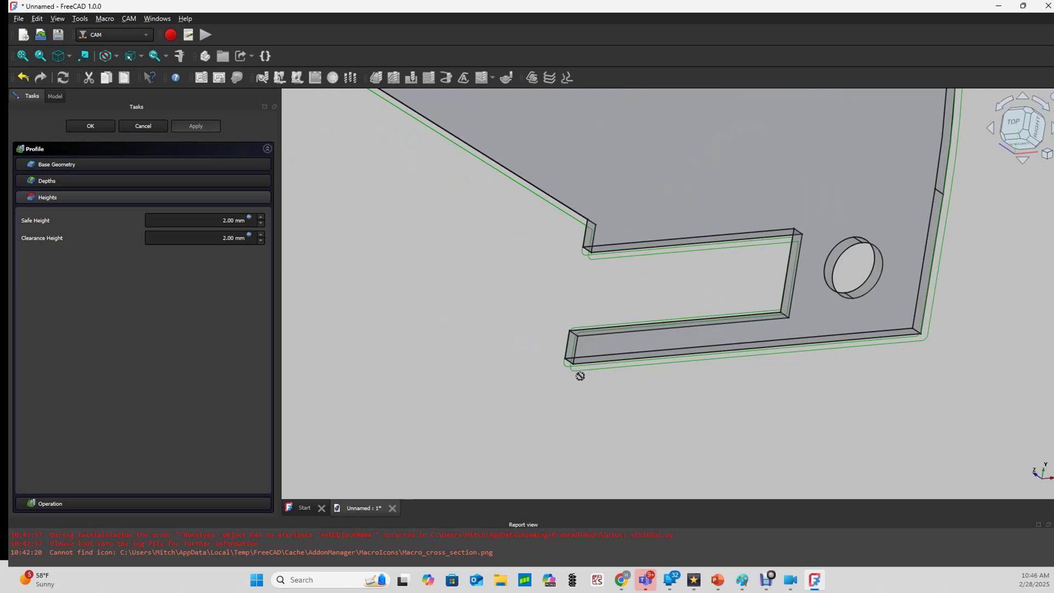
{"action": "scroll", "coordinate": [579, 376], "scroll_direction": "down", "scroll_amount": 5}
{"action": "middle_click_drag", "start_coordinate": [613, 402], "coordinate": [708, 290]}
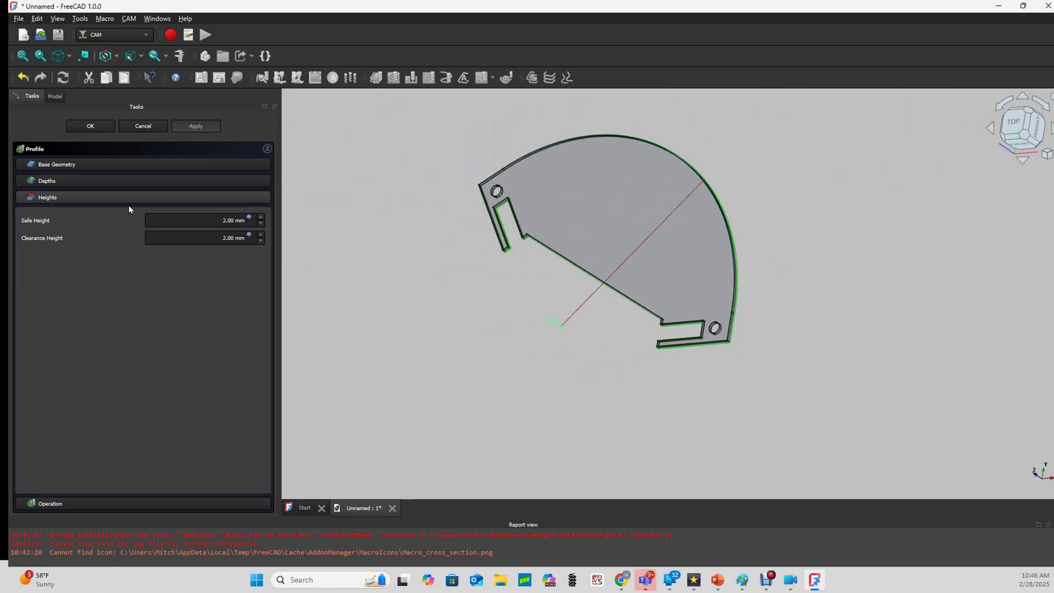
{"action": "left_click", "coordinate": [80, 127]}
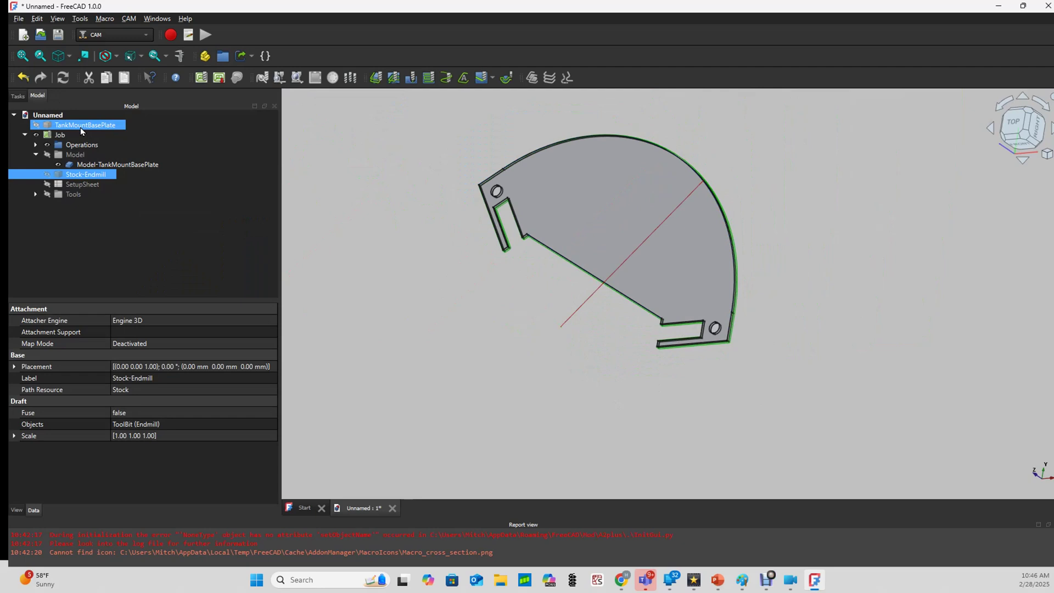
Open the CAM simulator, frame the plate, and lower the simulation speed to 22 G/s
{"action": "left_click", "coordinate": [279, 78]}
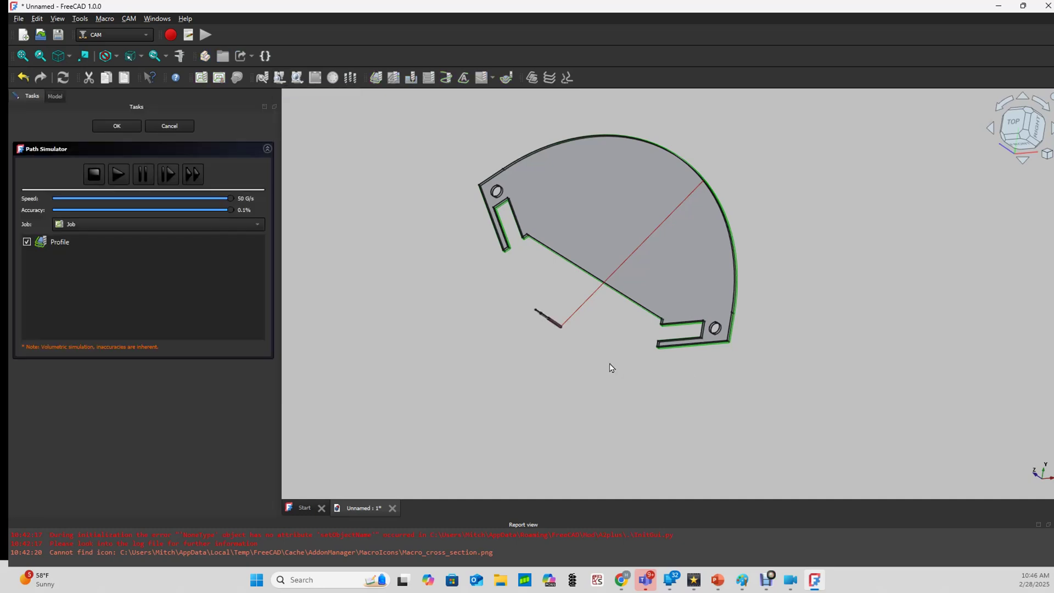
{"action": "middle_click_drag", "start_coordinate": [612, 368], "coordinate": [604, 274]}
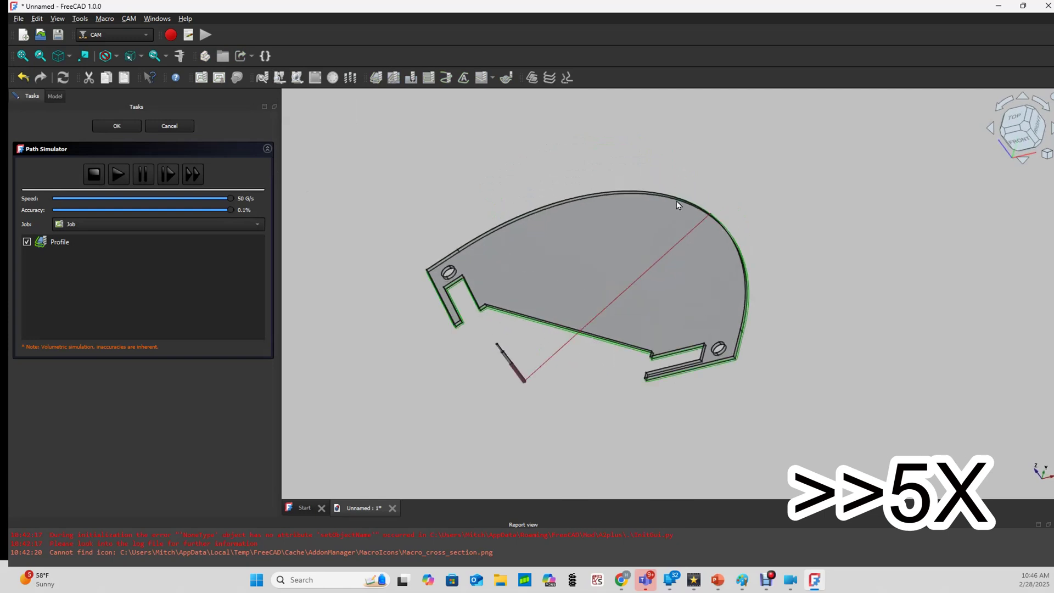
{"action": "scroll", "coordinate": [630, 231], "scroll_direction": "up", "scroll_amount": 3}
{"action": "middle_click_drag", "start_coordinate": [631, 230], "coordinate": [680, 162]}
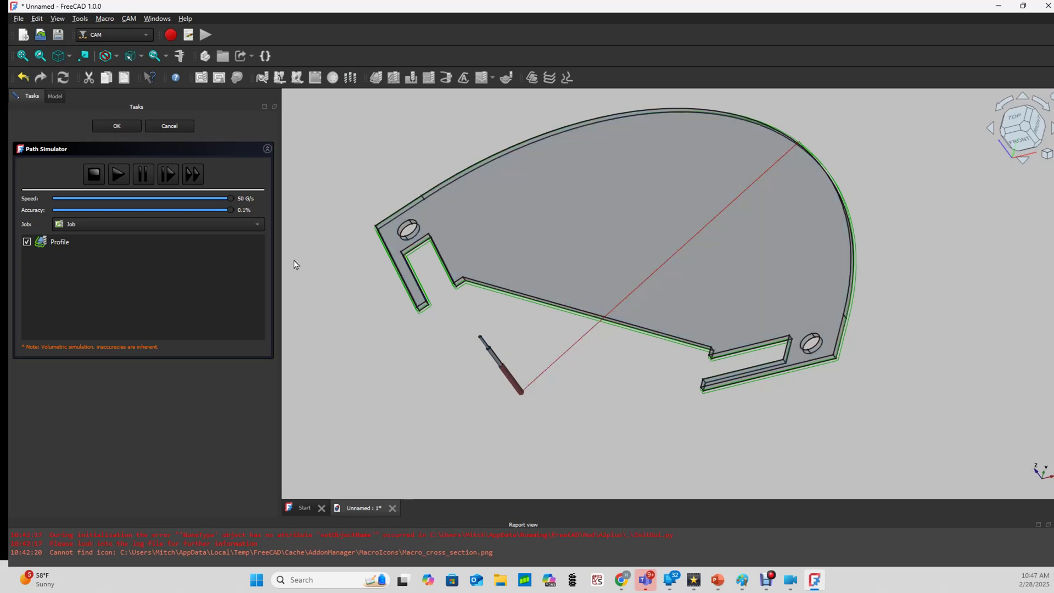
{"action": "left_click_drag", "start_coordinate": [229, 199], "coordinate": [130, 202]}
Play the simulation of the Profile toolpath tracing the plate's outline
{"action": "left_click", "coordinate": [119, 177]}
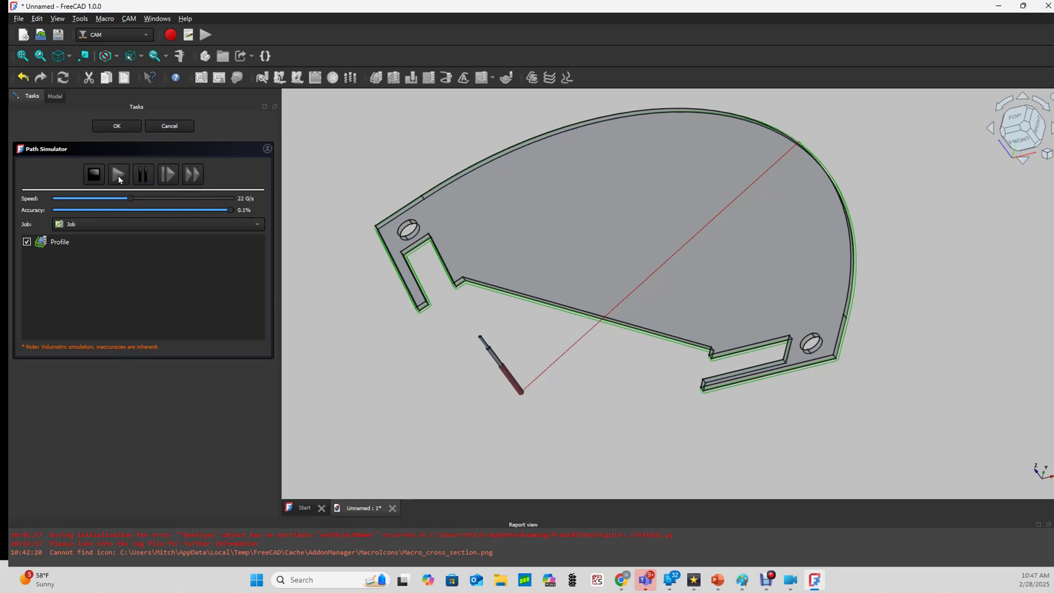